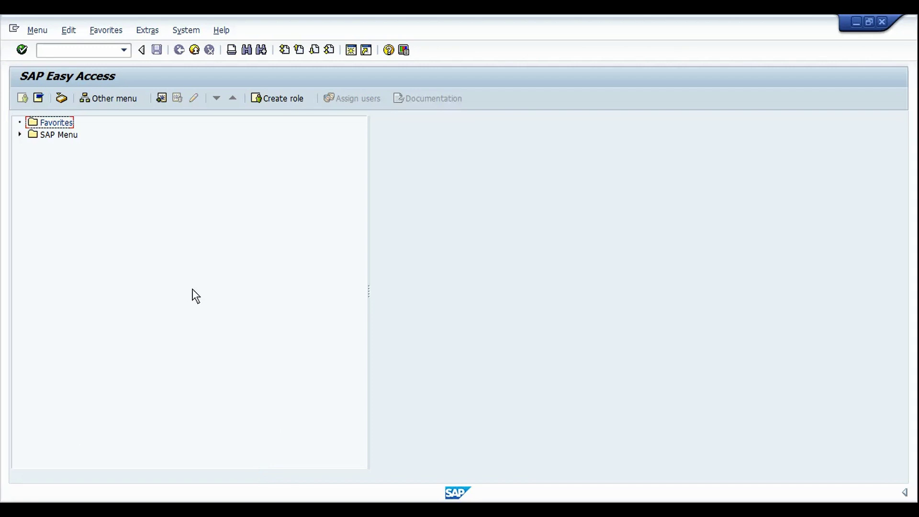
- Display the MD04 stock/requirements list for material F-102 in plant 3000
left_click(94, 49)
type("m")
type("d04")
key("Return")
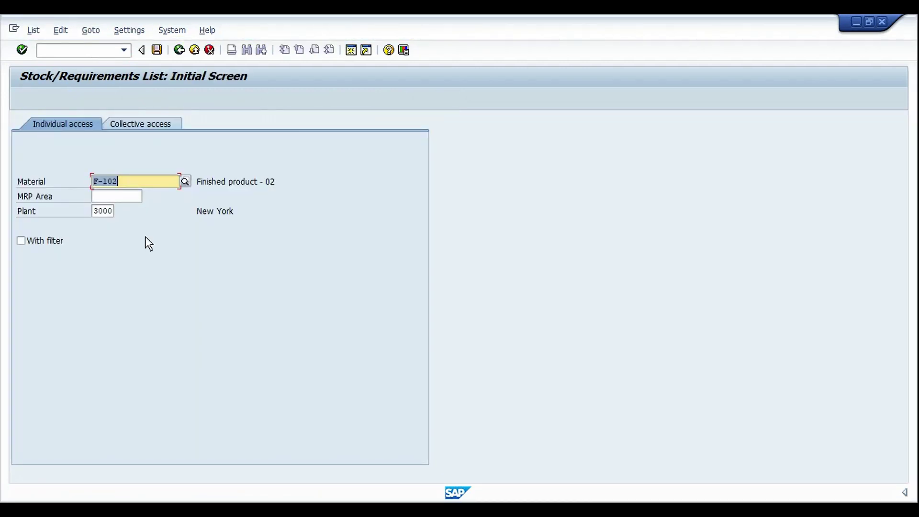
key("Return")
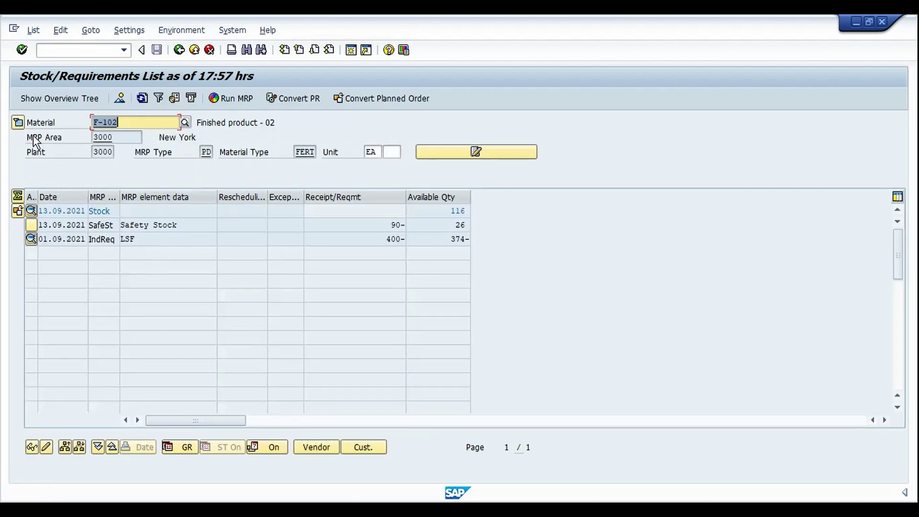
- Expand F-102's header to the Lot size data and highlight the fixed lot size 300
left_click(19, 124)
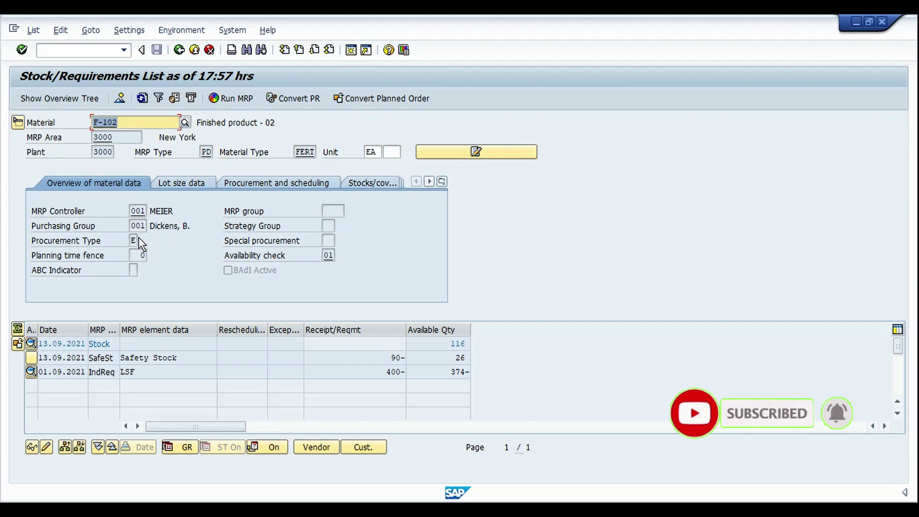
left_click(186, 182)
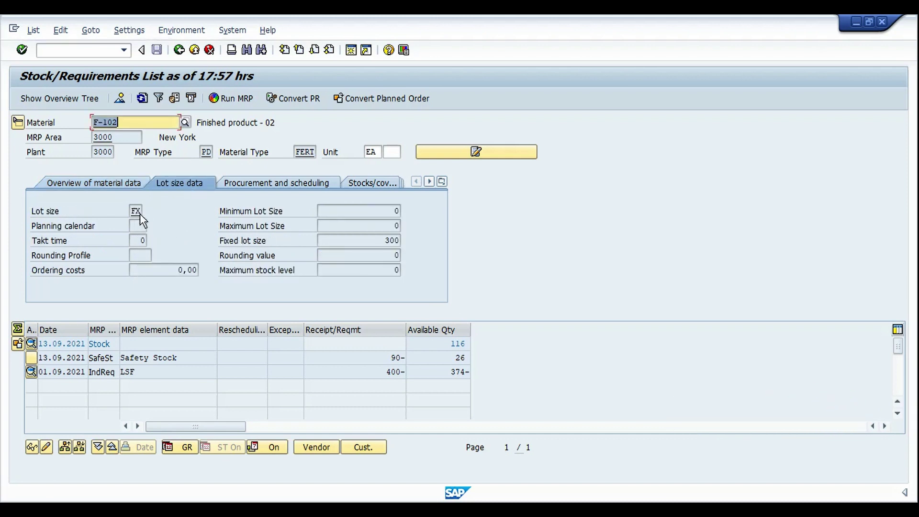
left_click_drag(368, 242, 400, 244)
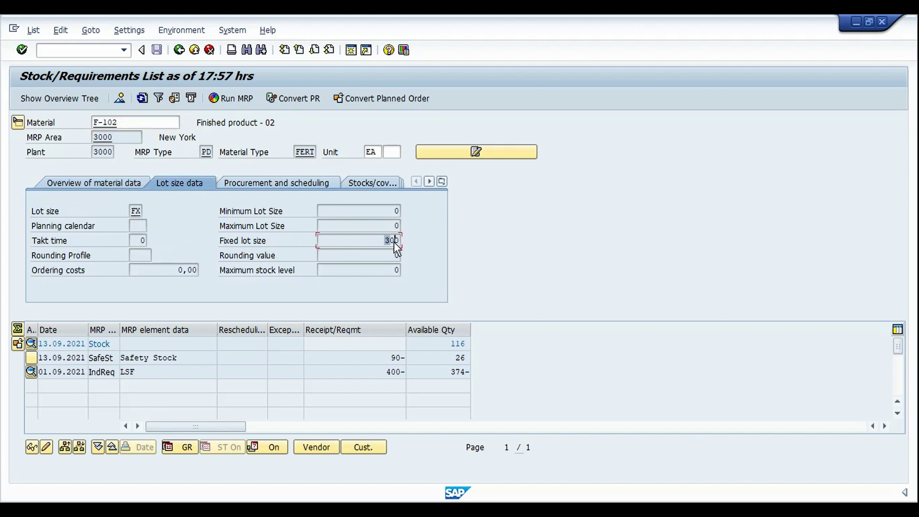
key("End")
- Widen the Available Qty column and inspect stock 116, safety stock 90, and requirement 400
left_click(448, 344)
left_click(195, 362)
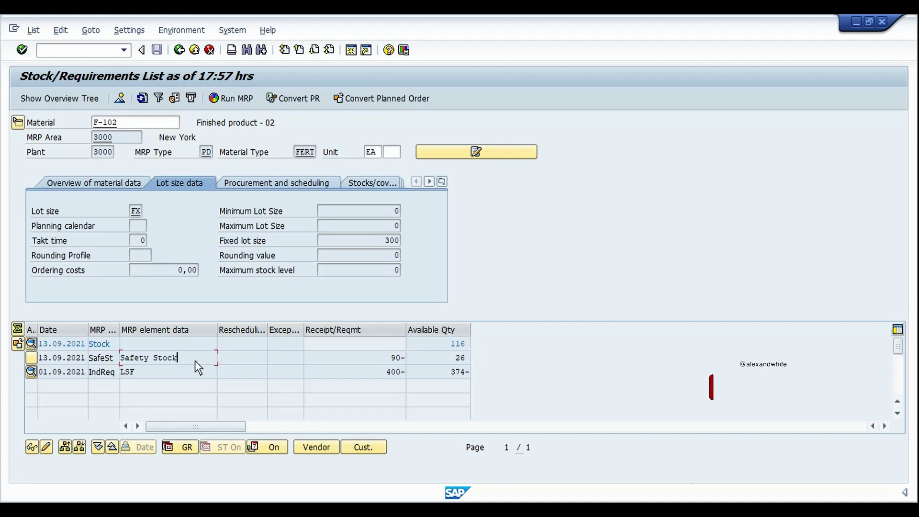
left_click(381, 357)
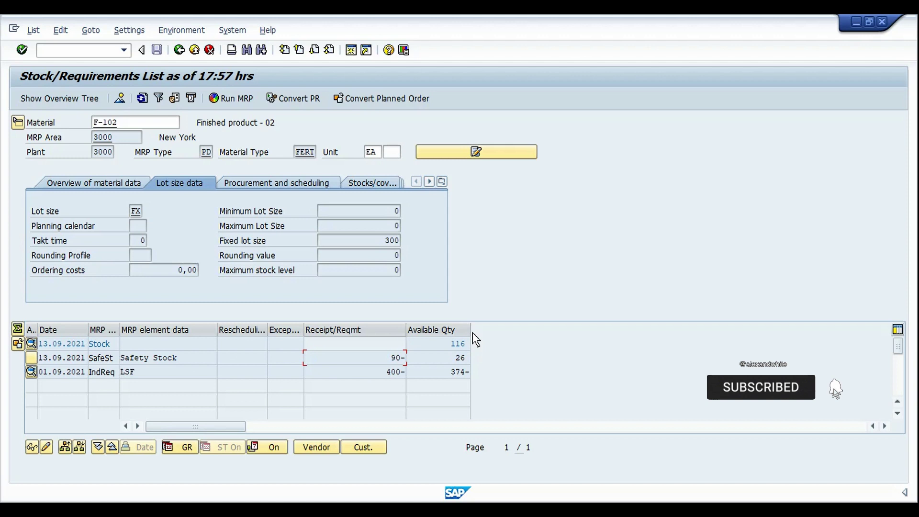
left_click_drag(471, 330, 494, 329)
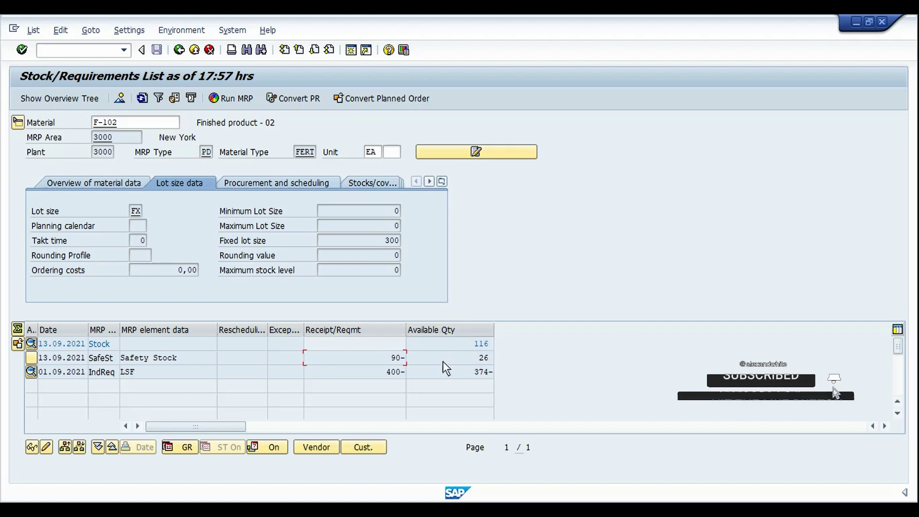
left_click(488, 359)
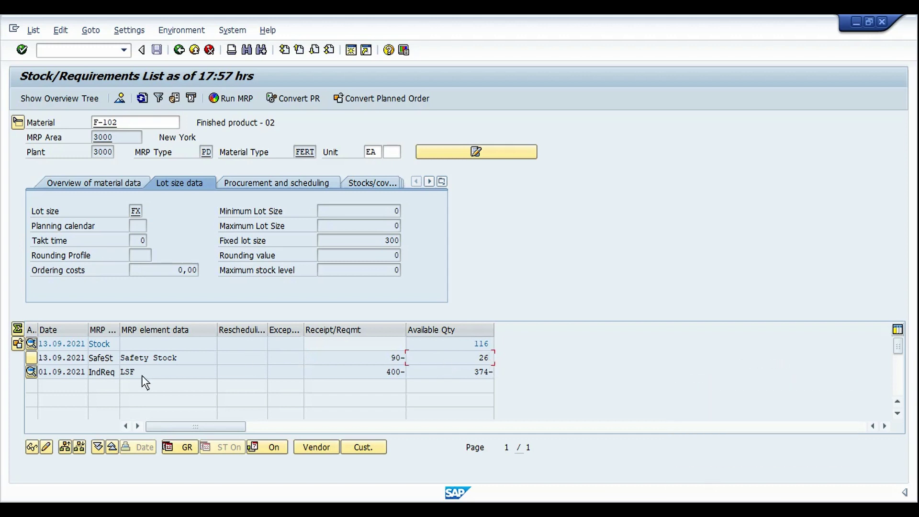
left_click(370, 375)
left_click(166, 375)
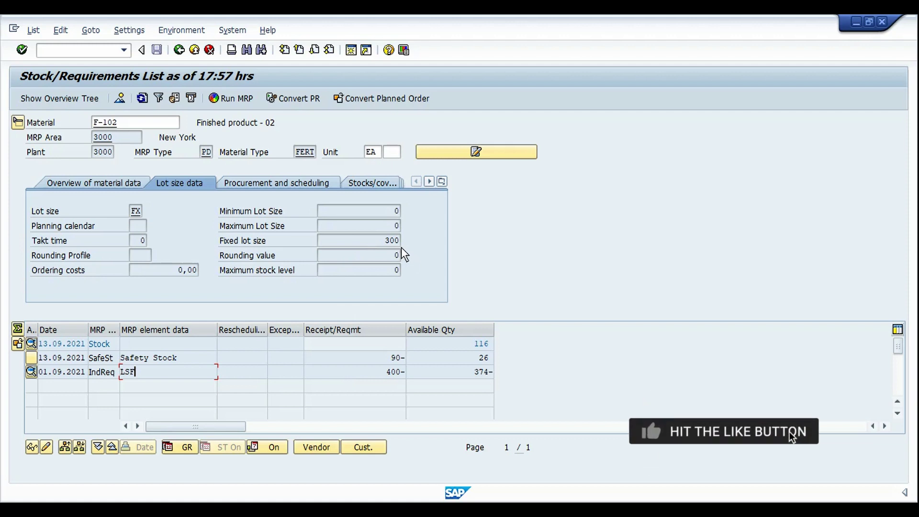
- Run single-item, multi-level NETCH MRP for F-102, creating two planned orders
left_click(111, 182)
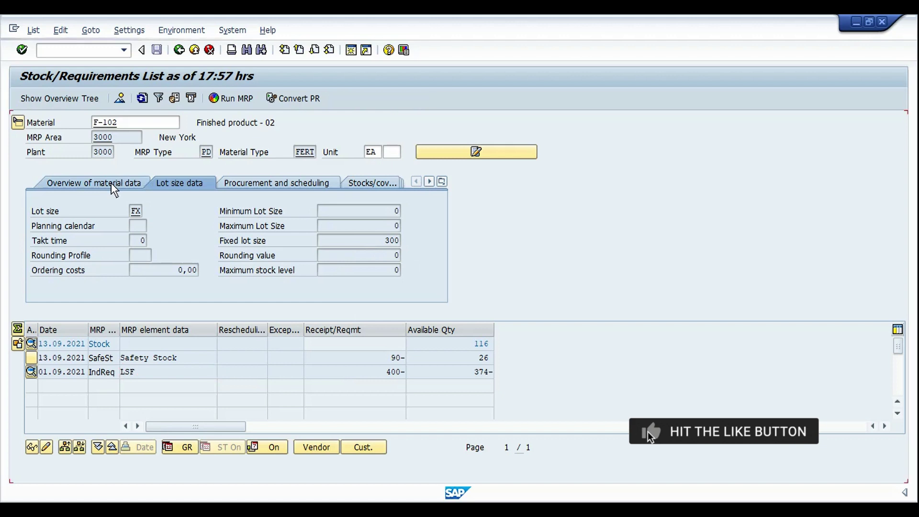
left_click(197, 185)
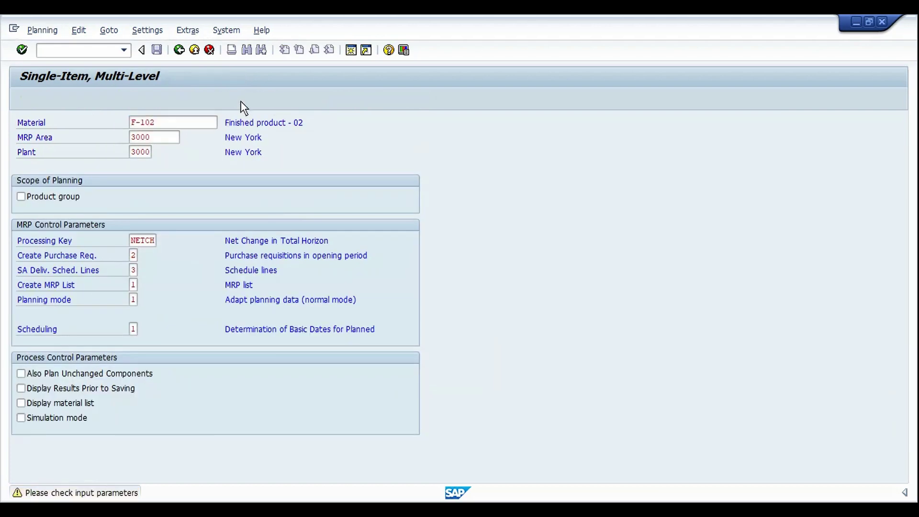
key("Return")
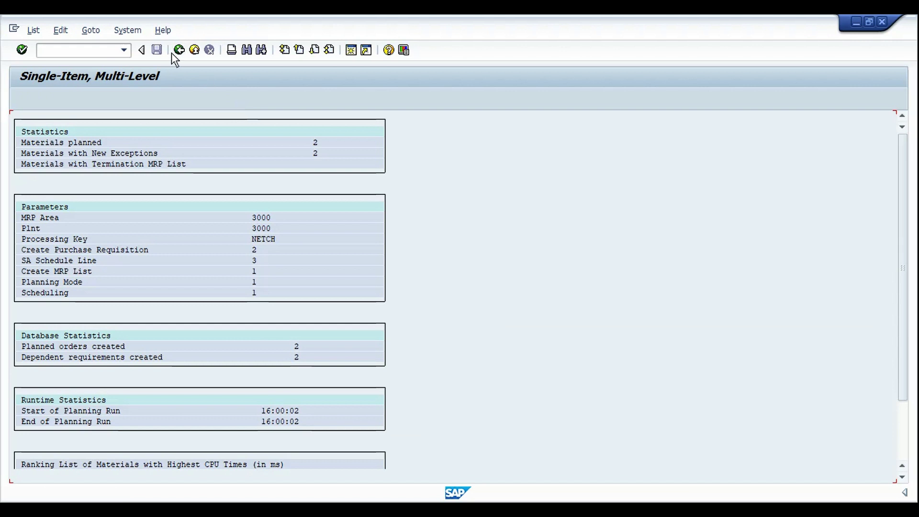
- Return to MD04 and refresh to show two 300-piece planned orders dated 14.09.2021
left_click(177, 51)
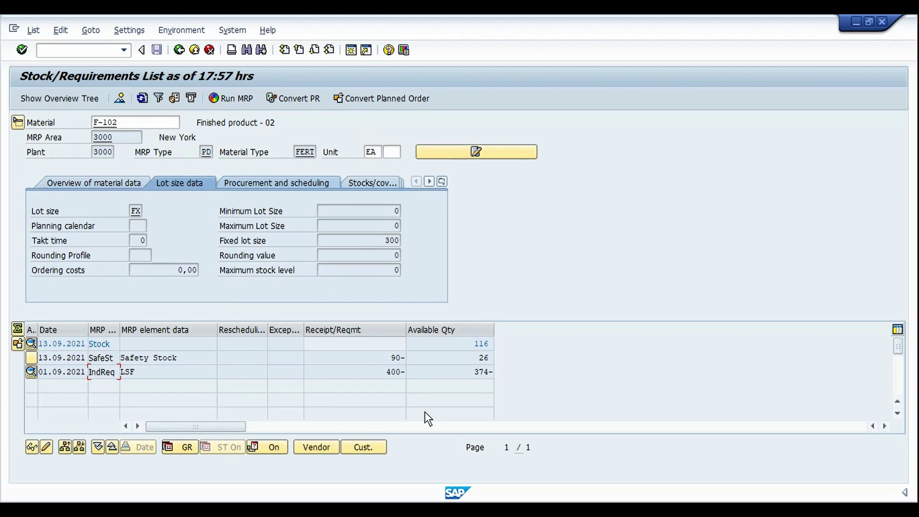
left_click(142, 99)
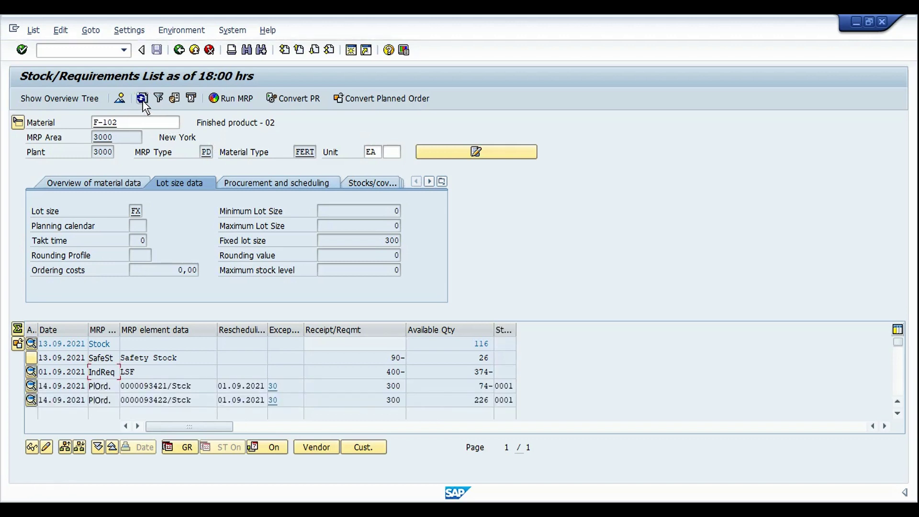
- Collapse the header and inspect a 300-piece planned order and available quantity 226
left_click(18, 122)
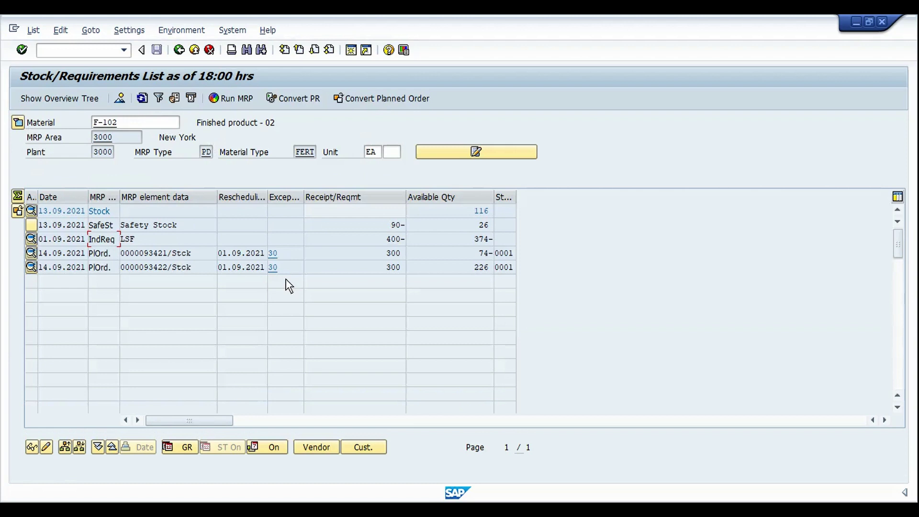
left_click(325, 271)
left_click(450, 271)
left_click(381, 270)
- Reopen the header to check the fixed lot size 300, then collapse it again
left_click(20, 125)
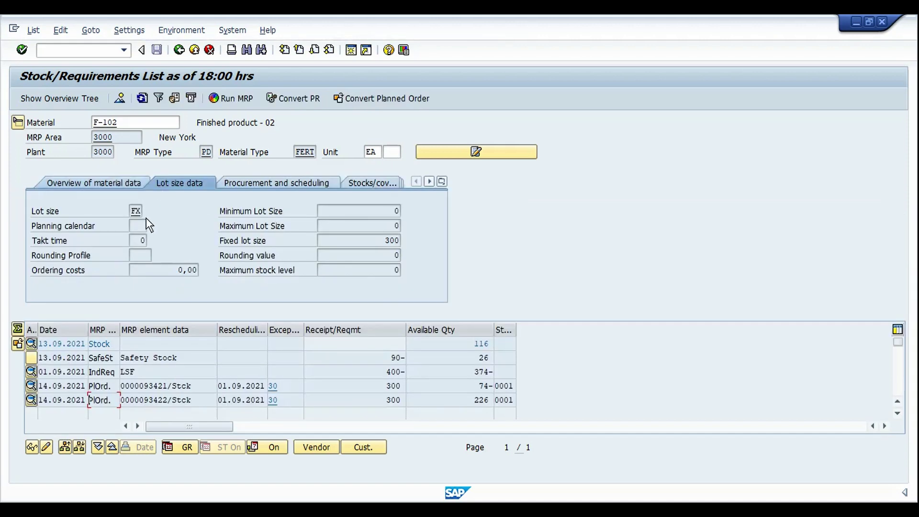
left_click_drag(368, 241, 424, 241)
key("End")
left_click(19, 123)
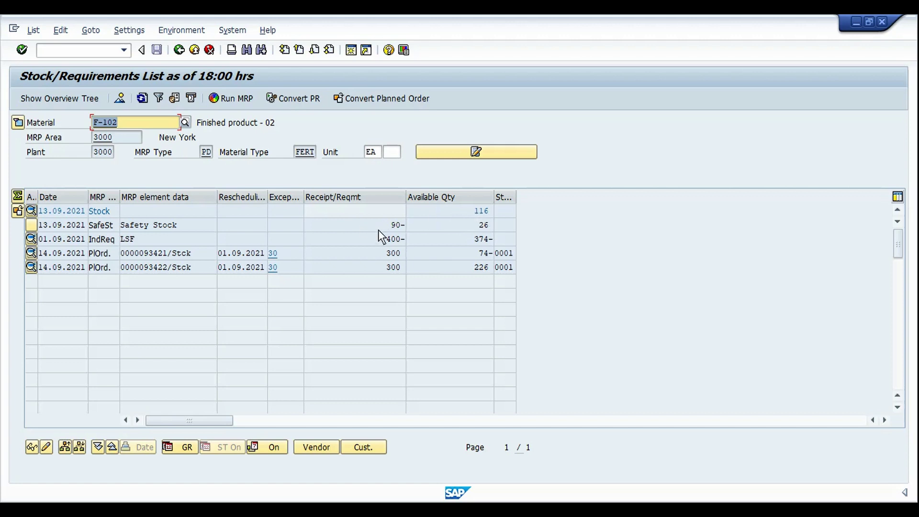
left_click(468, 229)
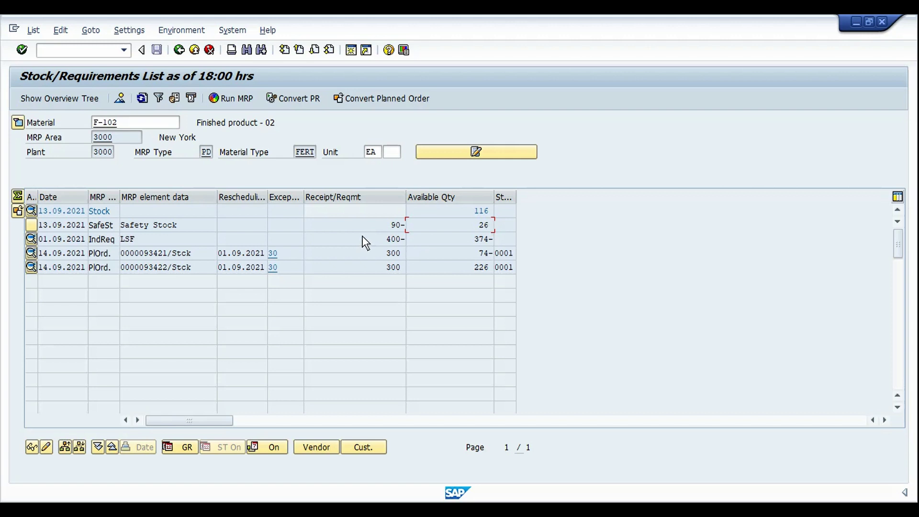
left_click_drag(365, 242, 415, 238)
left_click_drag(464, 238, 496, 241)
left_click(364, 252)
left_click(485, 253)
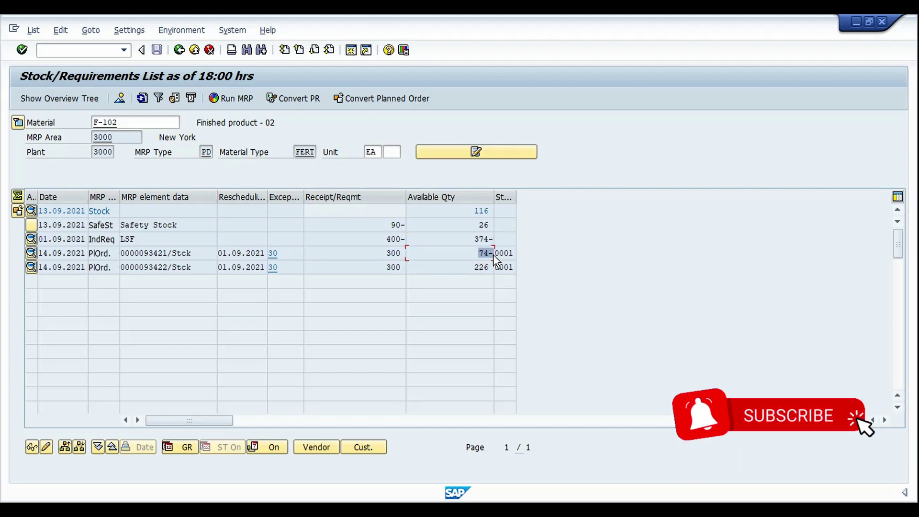
left_click(493, 255)
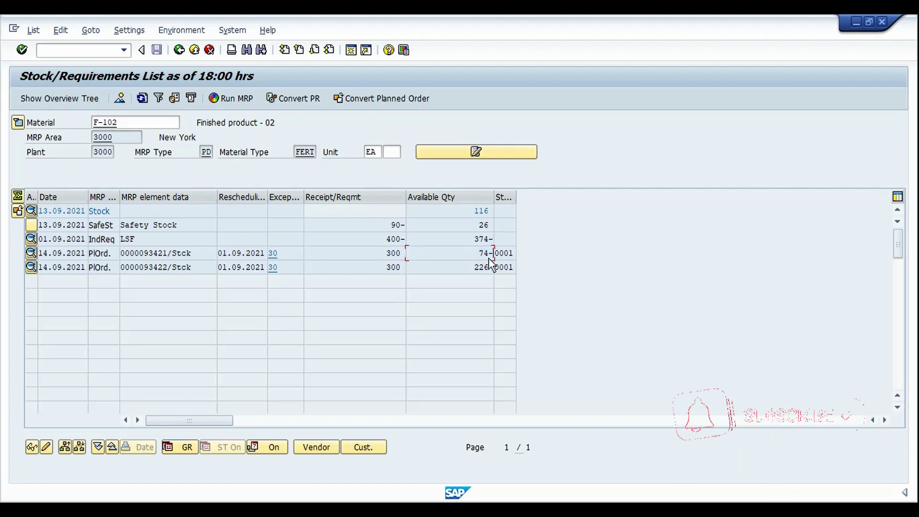
left_click(390, 271)
left_click_drag(386, 267, 404, 269)
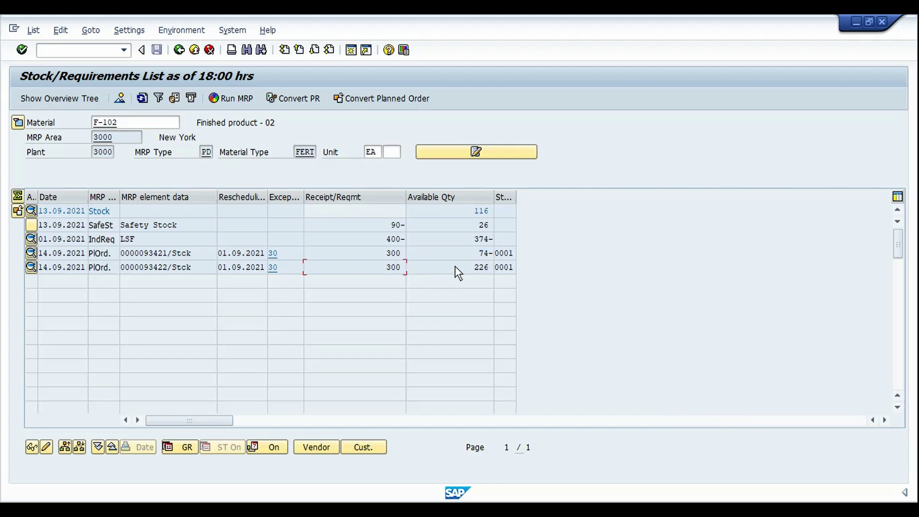
left_click_drag(457, 272, 484, 269)
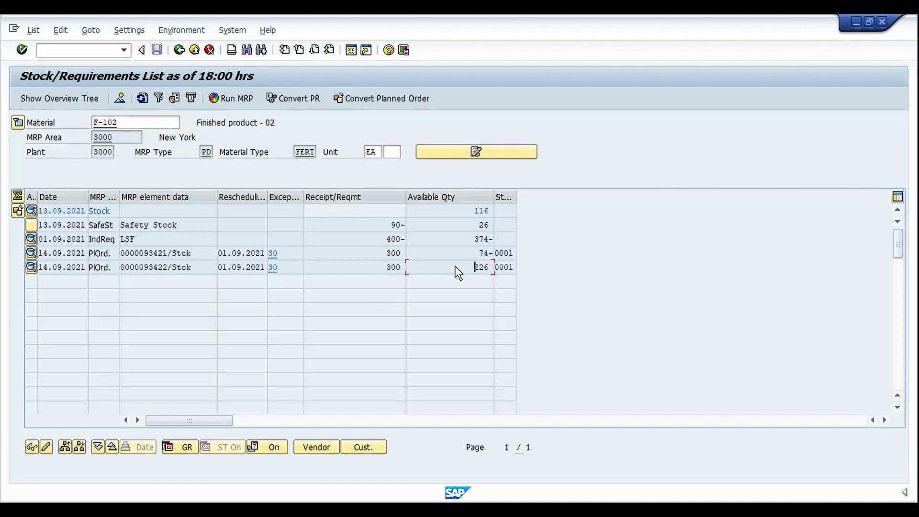
left_click(496, 272)
left_click(125, 123)
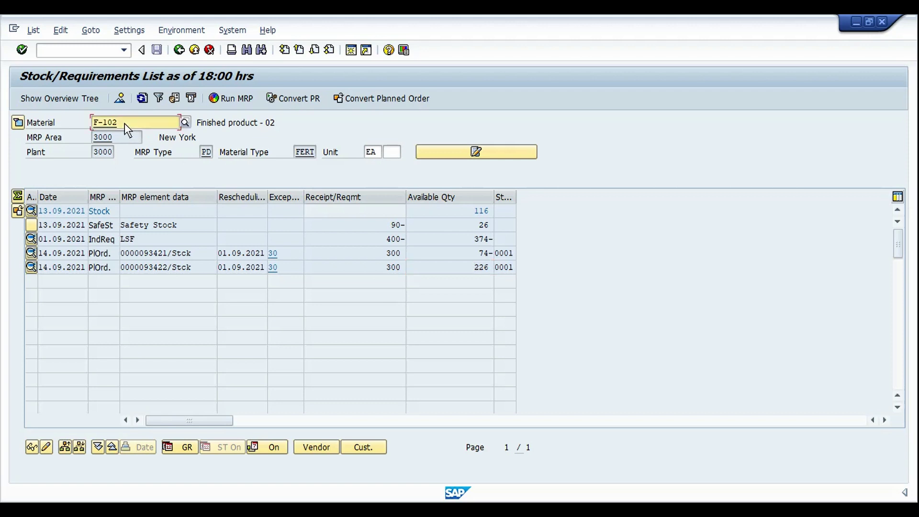
- Open F-102 in MM02 on the MRP 1 view for plant 3000
key("ctrl+slash")
type("/")
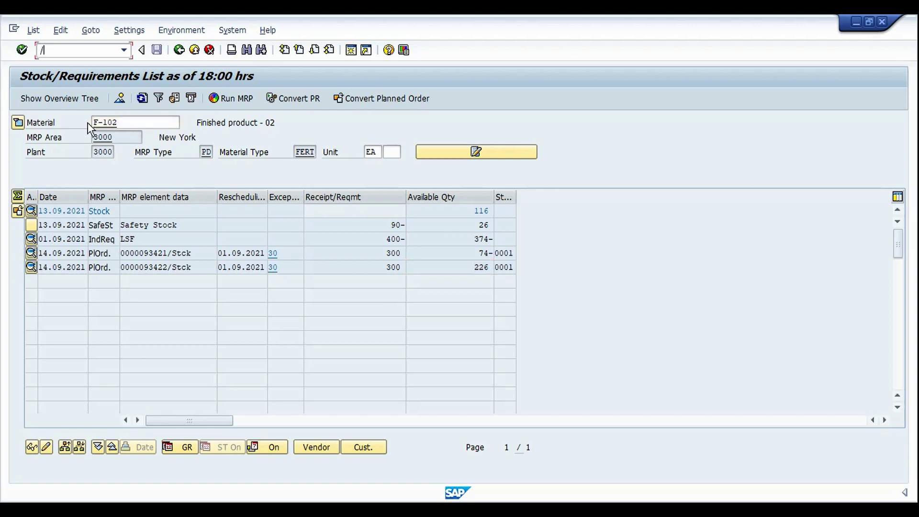
type("NMM")
type("02")
key("Return")
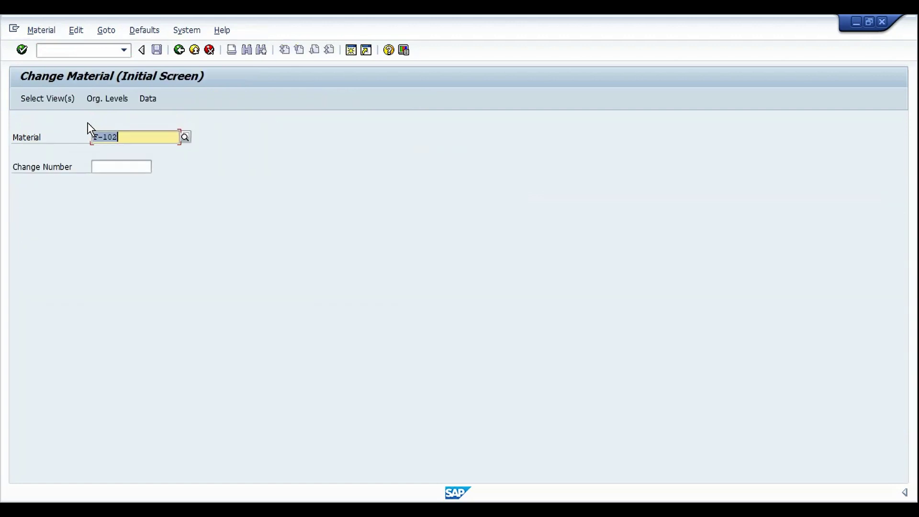
key("Return")
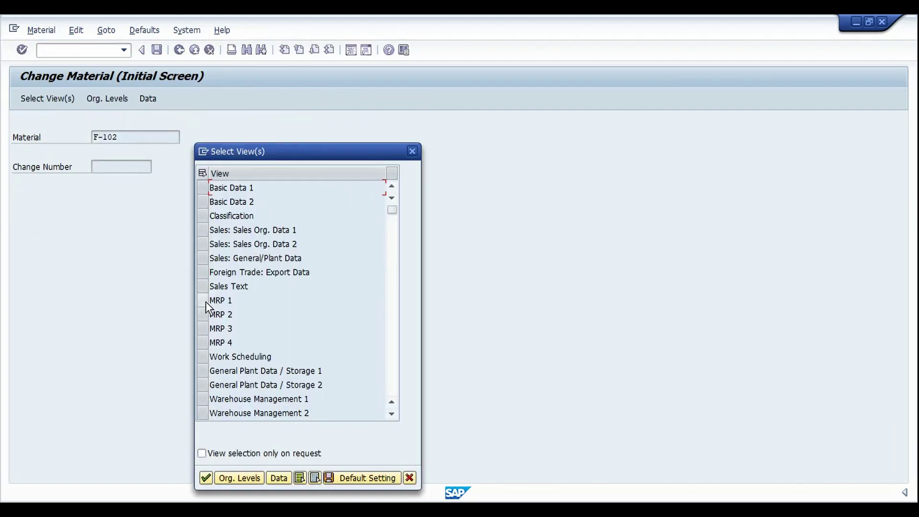
left_click(206, 301)
key("Return")
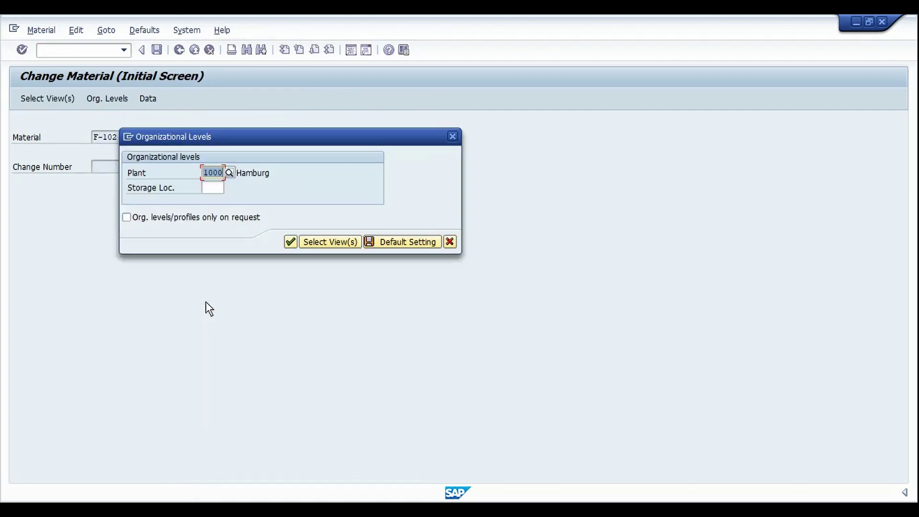
type("3000")
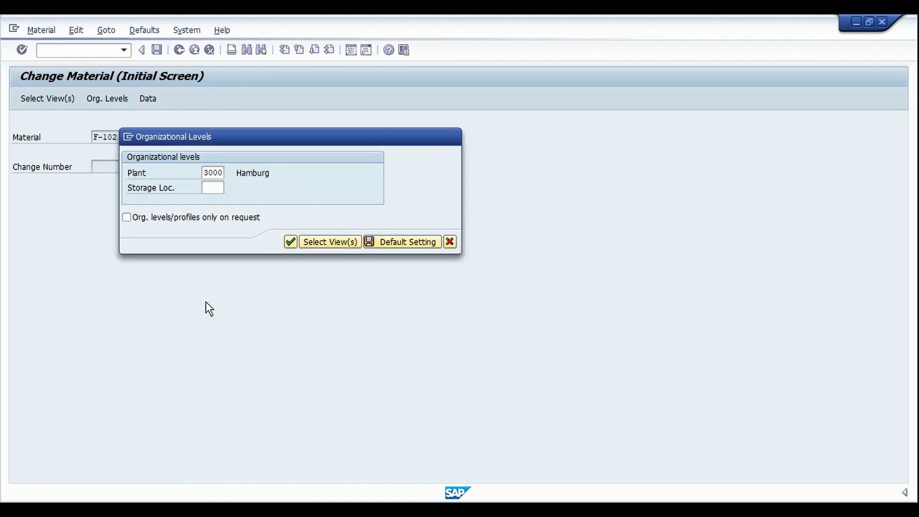
key("Return")
left_click(128, 372)
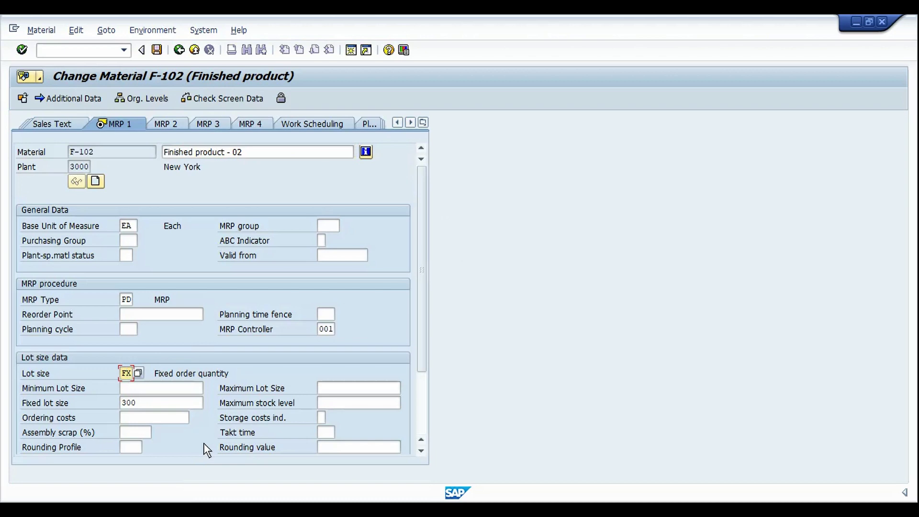
- Change F-102's lot size from FX to EX, clear the fixed lot size 300, and save
key("Return")
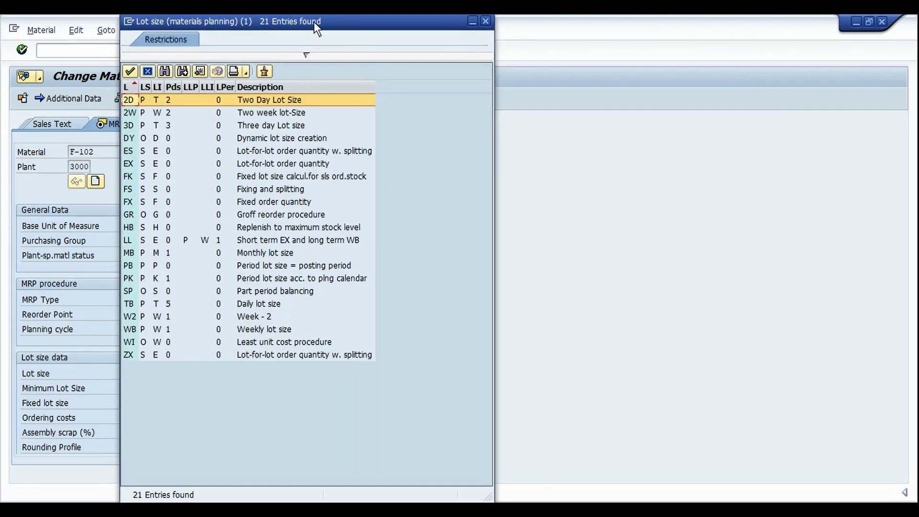
left_click_drag(314, 22, 417, 39)
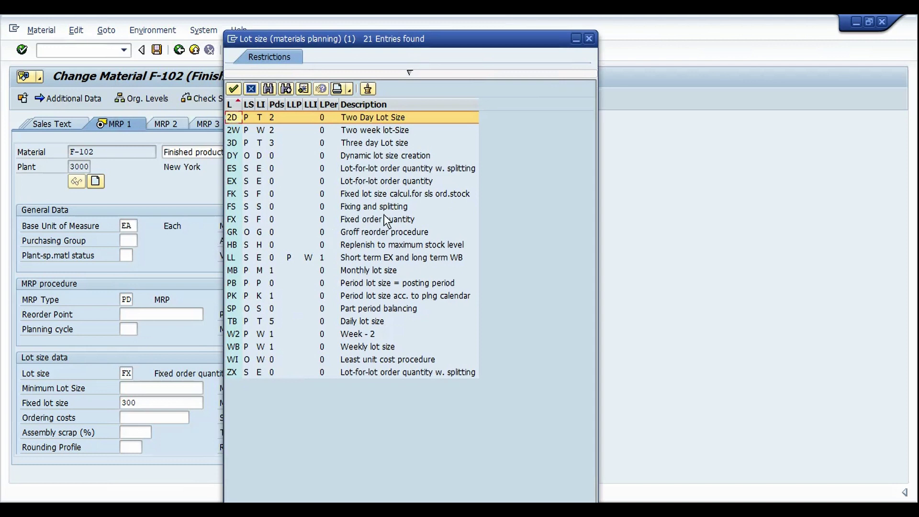
left_click(368, 177)
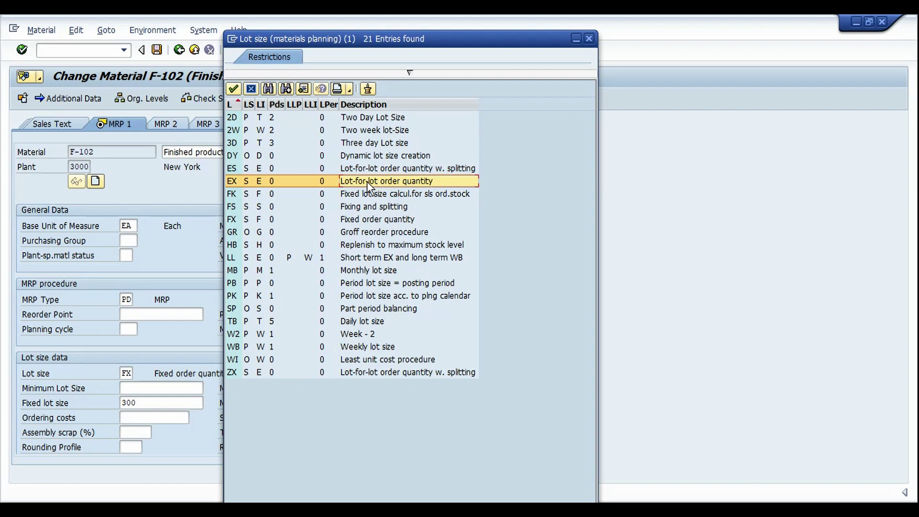
double_click(234, 189)
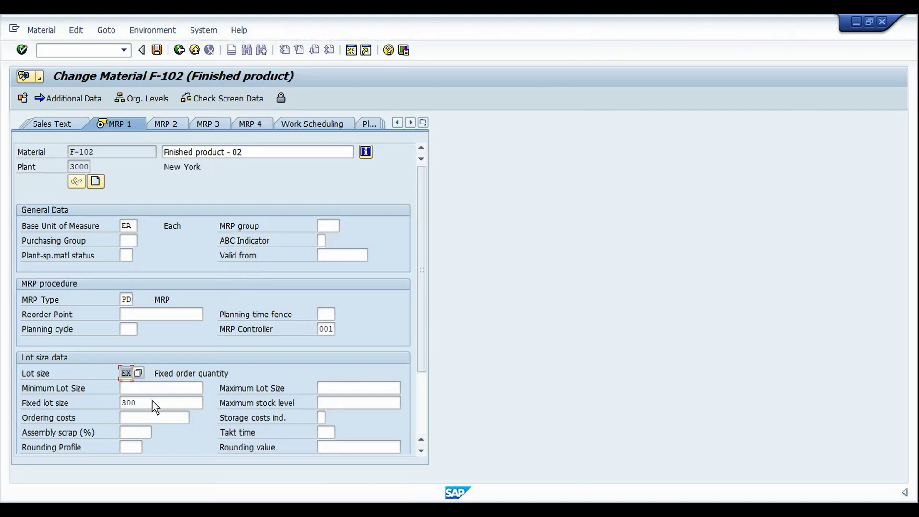
key("Return")
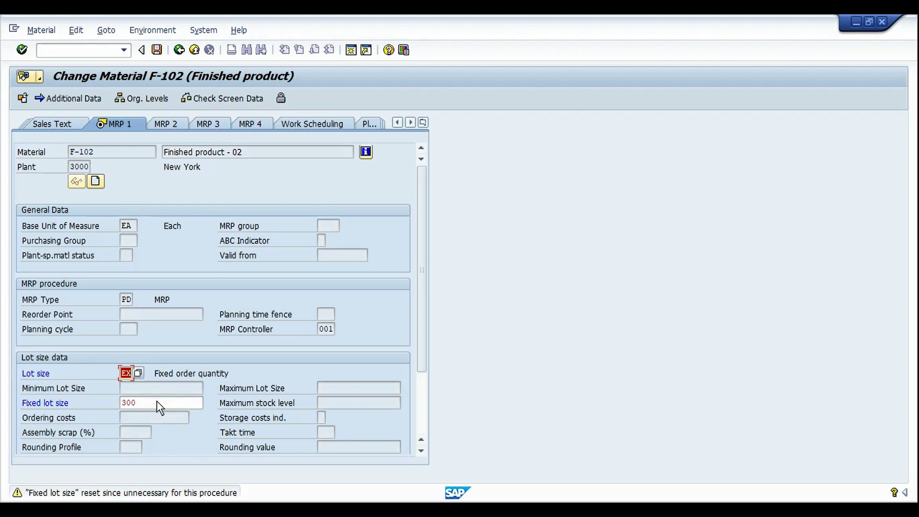
key("Return")
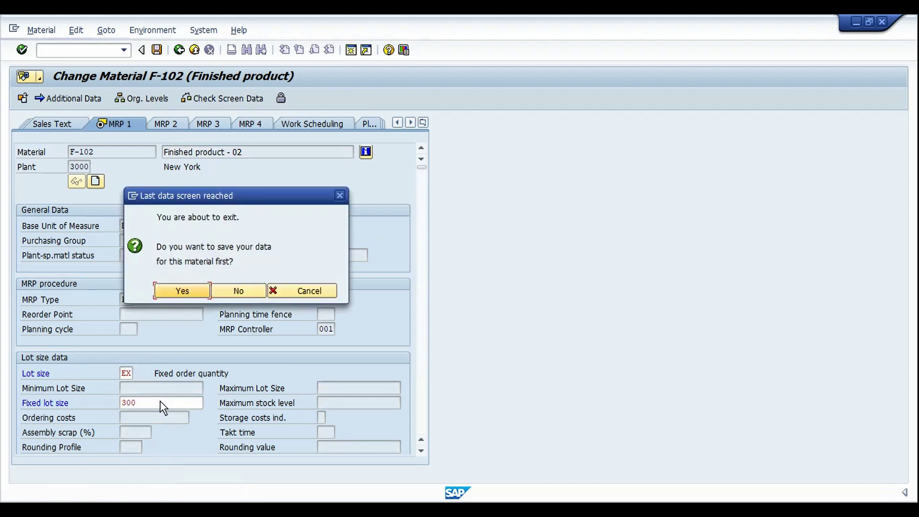
left_click(308, 287)
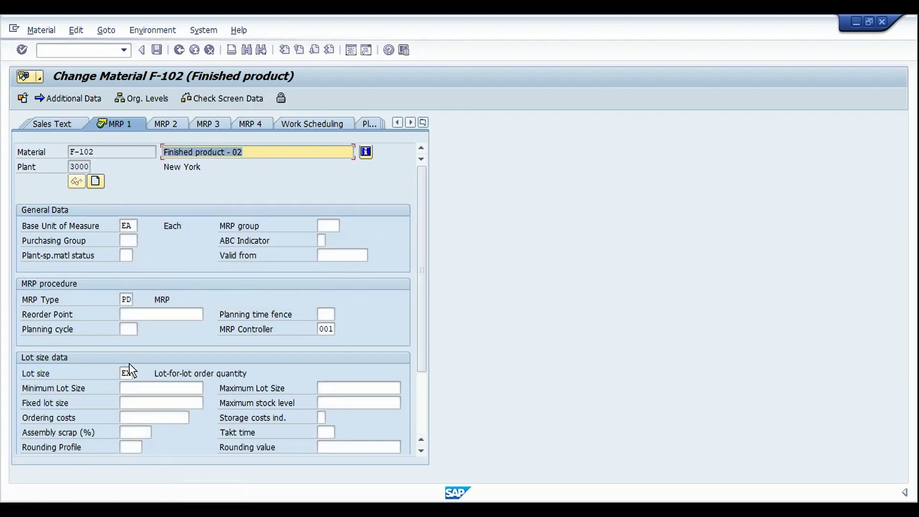
left_click(145, 401)
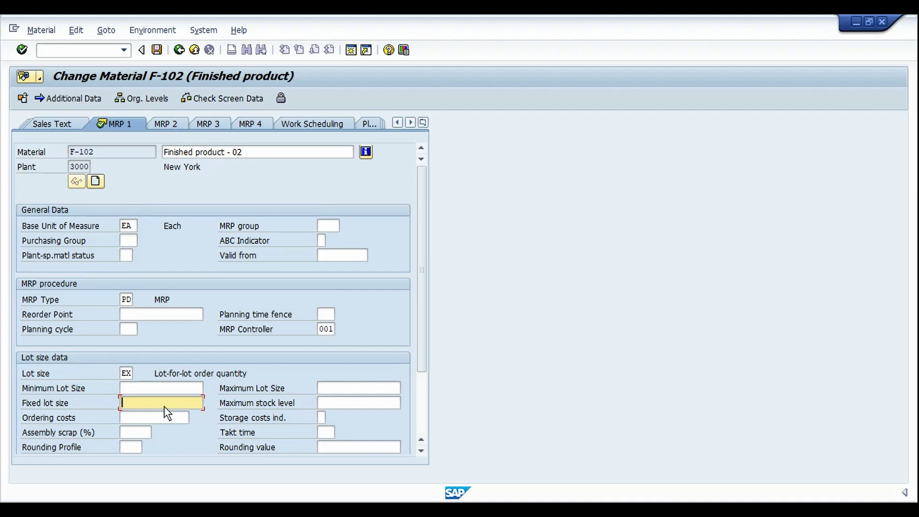
left_click(159, 54)
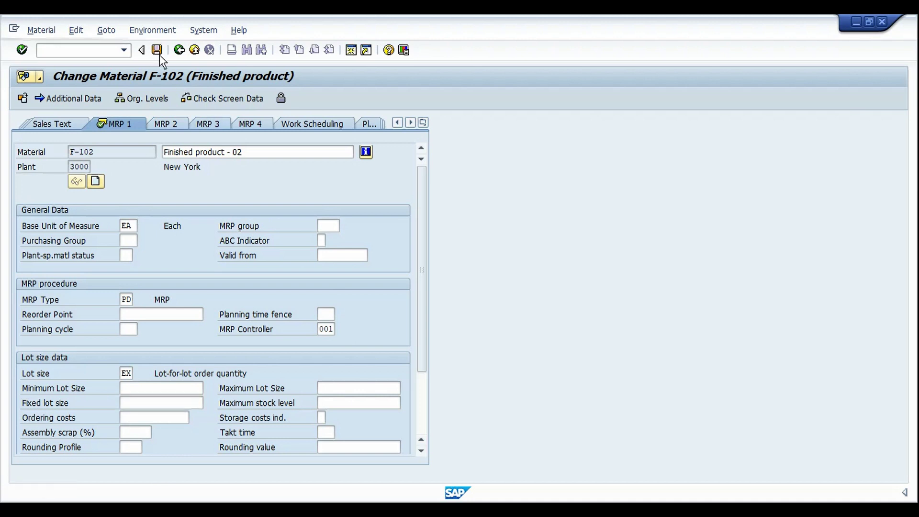
- Open MD04 with /NMD04 for F-102 and refresh the stock/requirements list
key("ctrl+slash")
type("/")
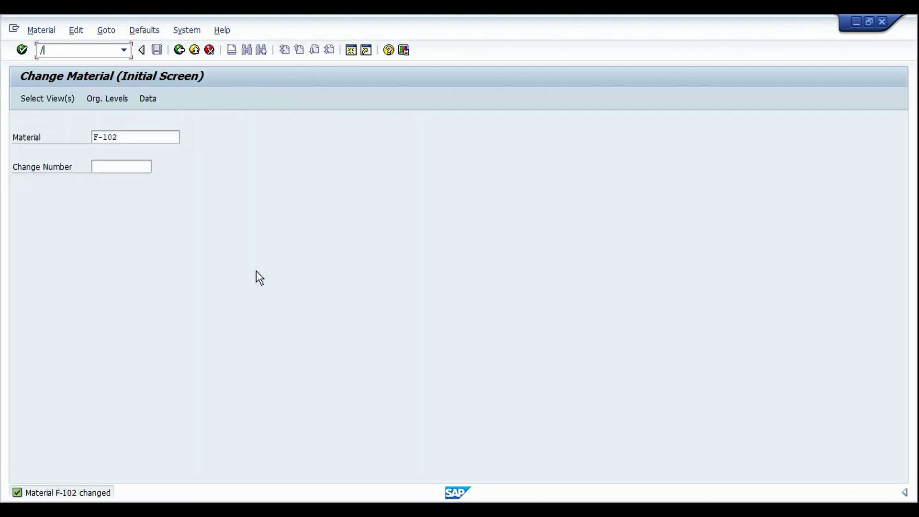
type("NMD04")
key("Return")
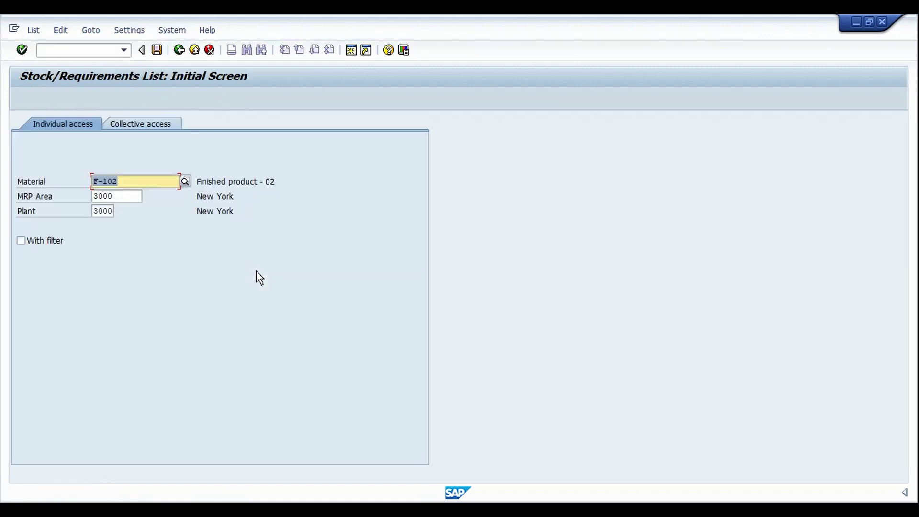
key("Return")
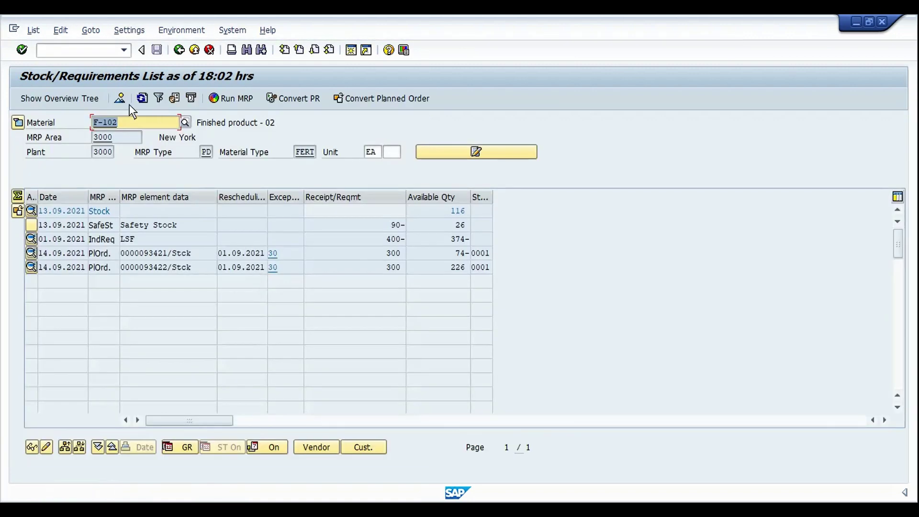
left_click(141, 101)
- Run MRP with default parameters, changing one planned order and deleting another
left_click(225, 99)
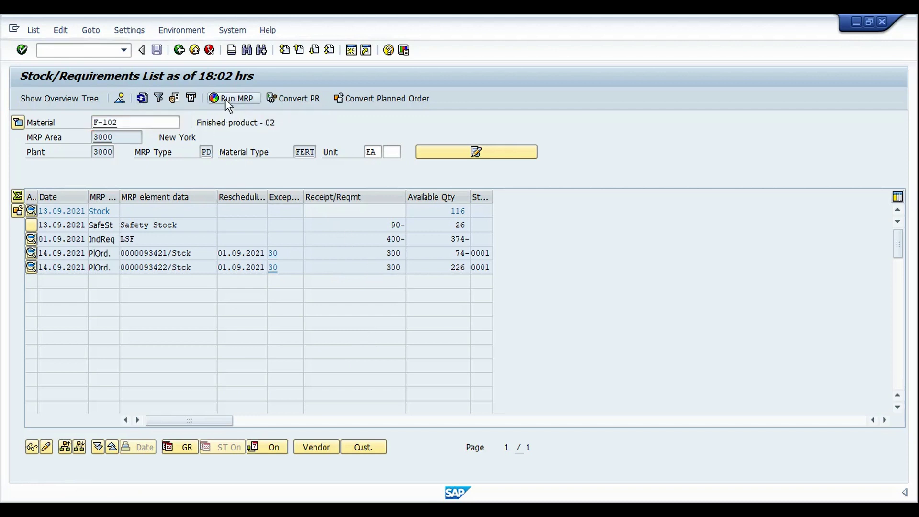
key("Return")
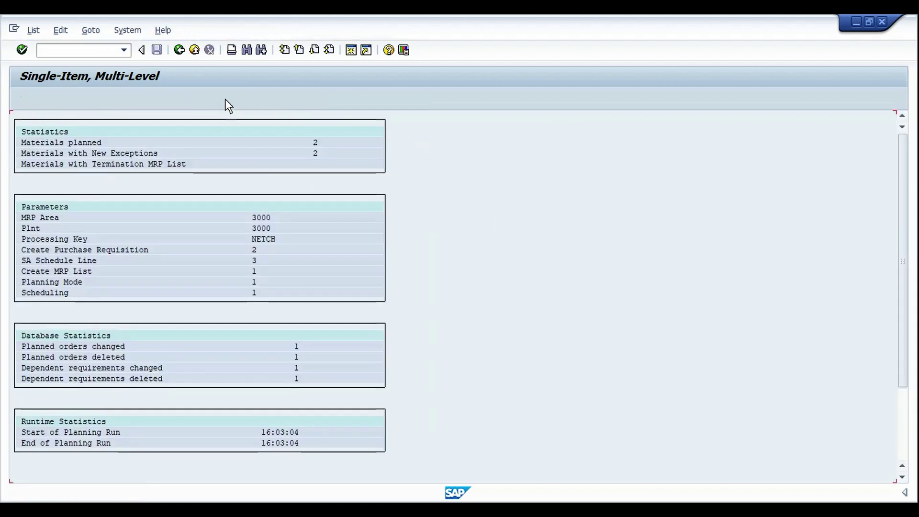
left_click(178, 49)
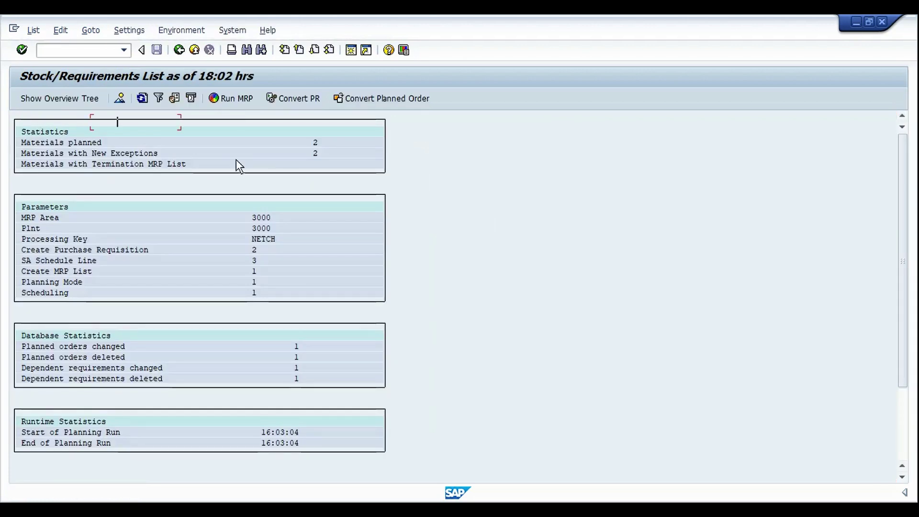
left_click(142, 99)
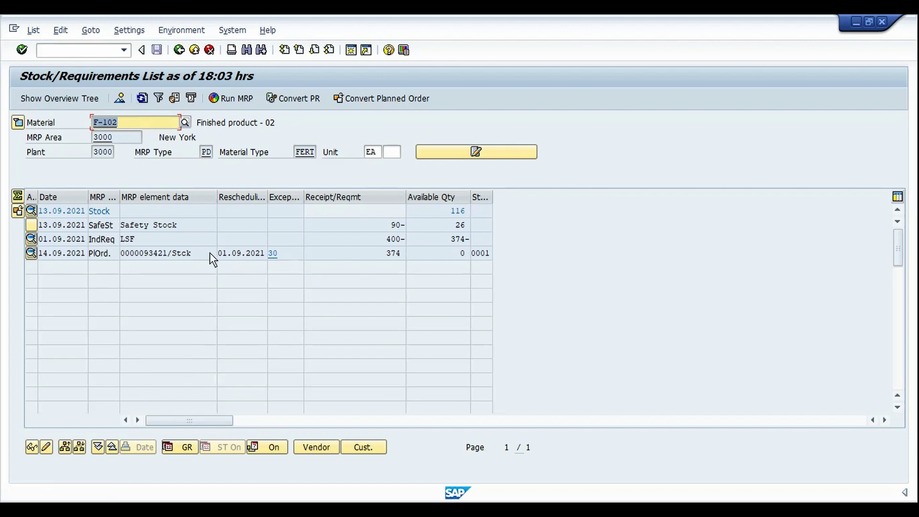
left_click_drag(210, 251, 152, 253)
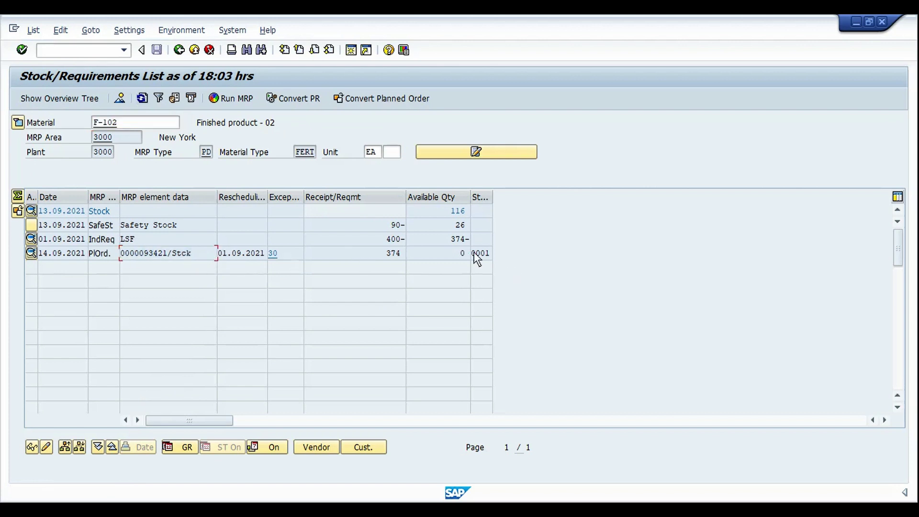
left_click_drag(449, 242, 468, 242)
left_click(378, 257)
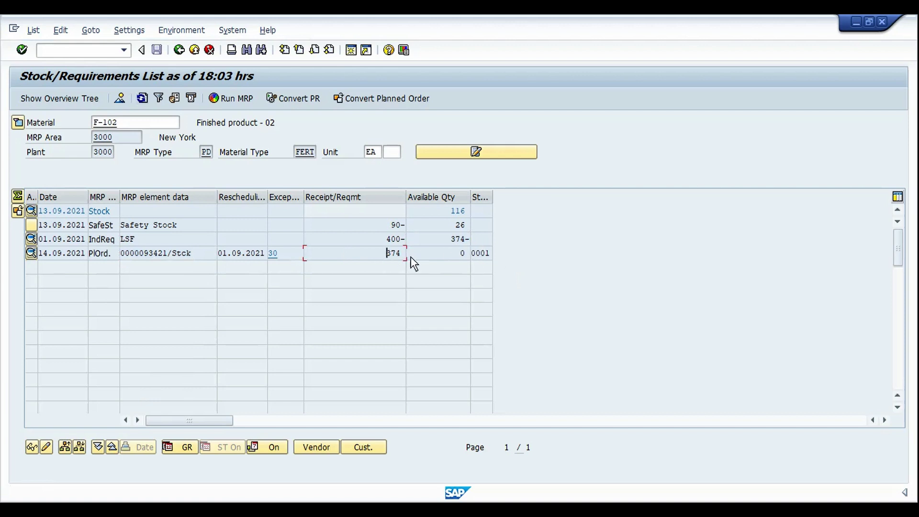